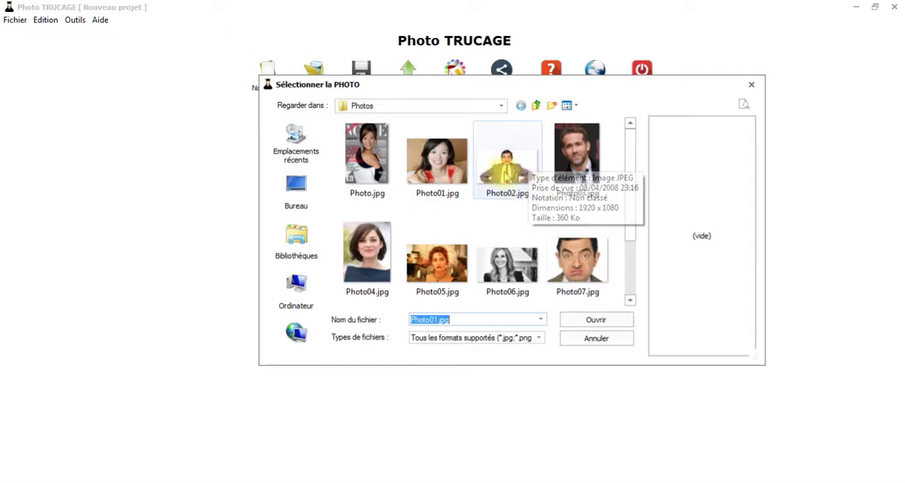
- Load Photo02.jpg over the magazine cover and erase a patch of the cover model beside the man's head
double_click(503, 182)
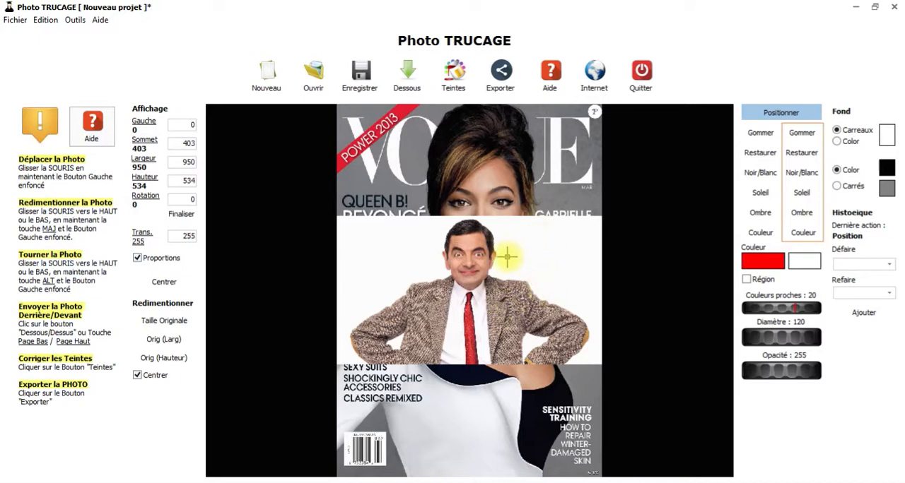
scroll(555, 284, up, 3)
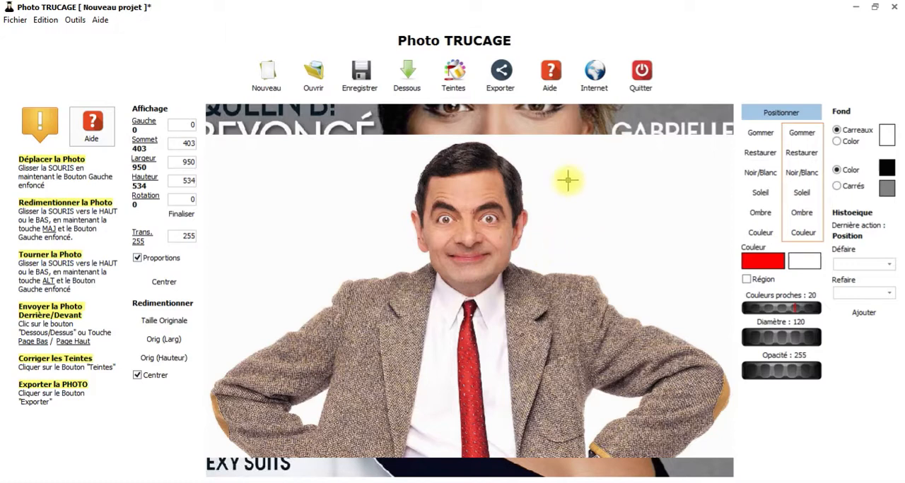
click(758, 133)
drag(655, 202, 579, 234)
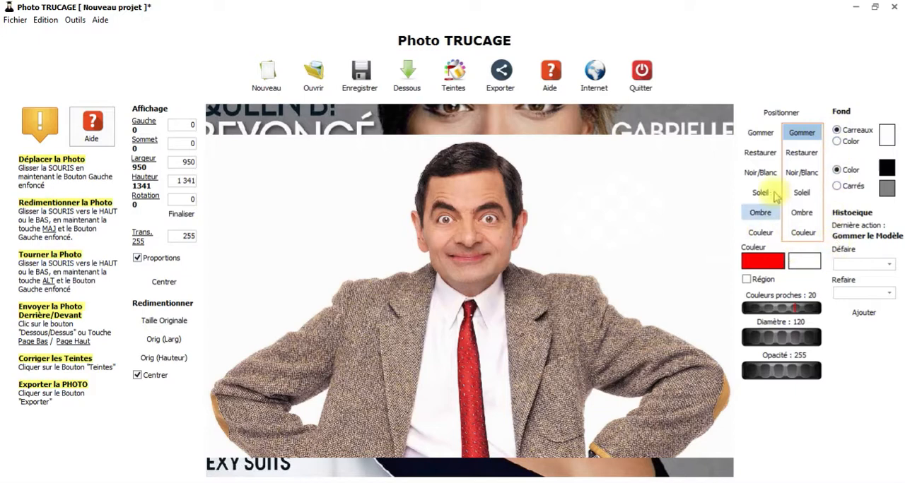
- Try erasing the photo freehand around the man without the region limit, and undo that erasure
click(803, 134)
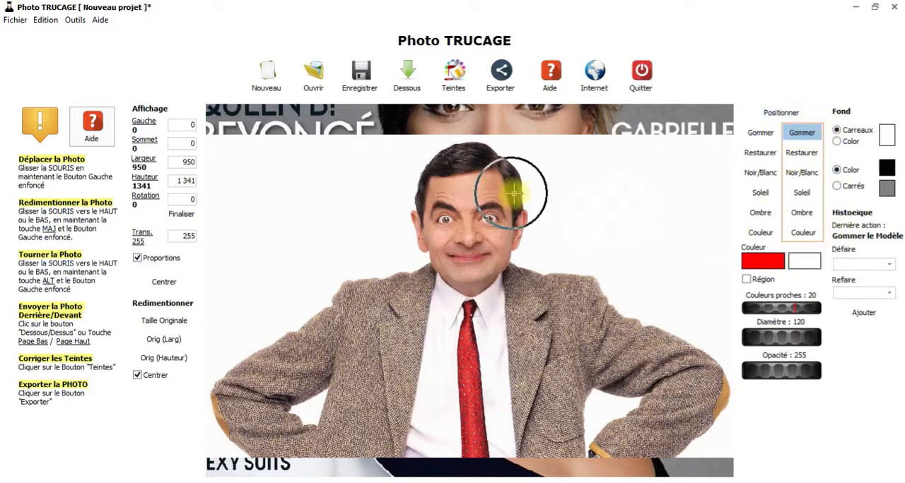
mouse_move(589, 187)
mouse_down()
mouse_move(551, 212)
mouse_move(707, 332)
mouse_move(587, 258)
mouse_move(548, 246)
mouse_move(536, 170)
mouse_move(445, 145)
mouse_move(398, 282)
mouse_move(332, 368)
mouse_move(306, 339)
mouse_up()
click(45, 21)
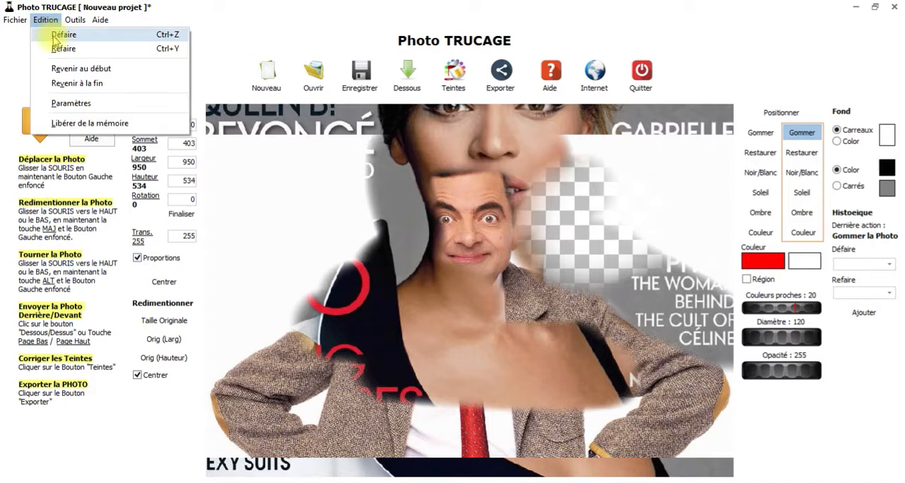
click(57, 33)
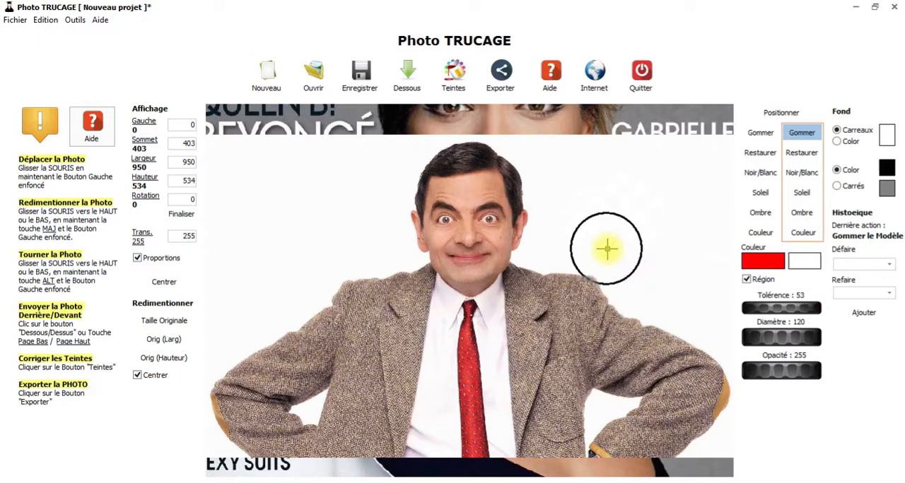
- Erase the photo's white background around the man's outline with region limiting on, tolerance 53 and diameter 120
scroll(612, 258, down, 3)
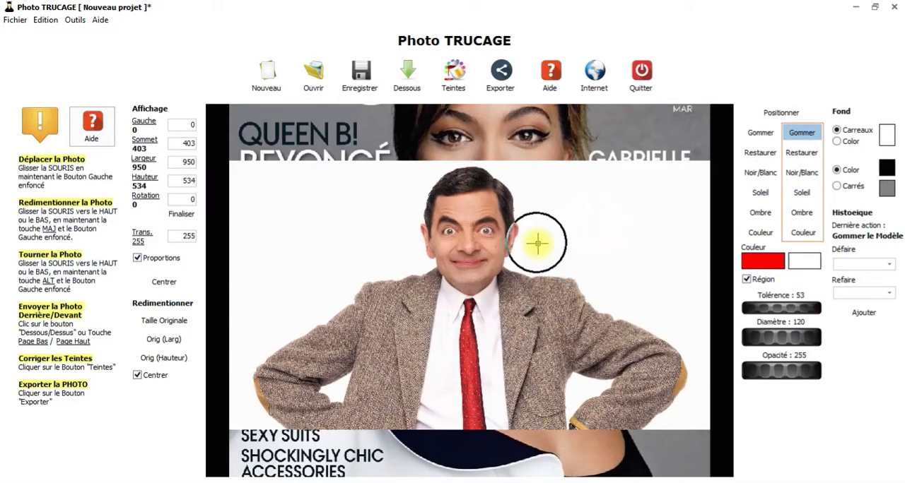
mouse_move(560, 245)
mouse_down()
mouse_move(621, 307)
mouse_move(658, 328)
mouse_move(680, 363)
mouse_move(643, 410)
mouse_move(676, 376)
mouse_move(690, 343)
mouse_move(588, 276)
mouse_move(523, 252)
mouse_move(531, 208)
mouse_move(516, 179)
mouse_move(441, 167)
mouse_move(427, 172)
mouse_move(418, 248)
mouse_move(359, 264)
mouse_move(333, 282)
mouse_move(255, 374)
mouse_move(254, 408)
mouse_move(315, 397)
mouse_move(336, 376)
mouse_move(323, 347)
mouse_move(327, 319)
mouse_move(396, 197)
mouse_move(434, 160)
mouse_move(547, 156)
mouse_move(555, 194)
mouse_move(536, 238)
mouse_move(677, 331)
mouse_move(635, 348)
mouse_move(585, 396)
mouse_move(593, 369)
mouse_move(578, 409)
mouse_move(612, 382)
mouse_move(582, 382)
mouse_move(574, 408)
mouse_move(597, 382)
mouse_up()
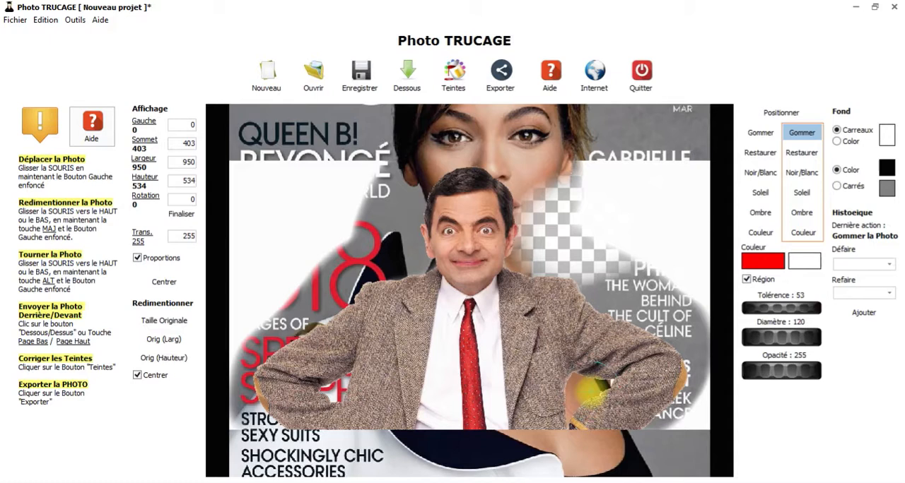
- Erase a strip of the white shirt beside the red tie and restore it on the photo
mouse_move(483, 351)
mouse_down()
mouse_move(486, 313)
mouse_move(487, 403)
mouse_up()
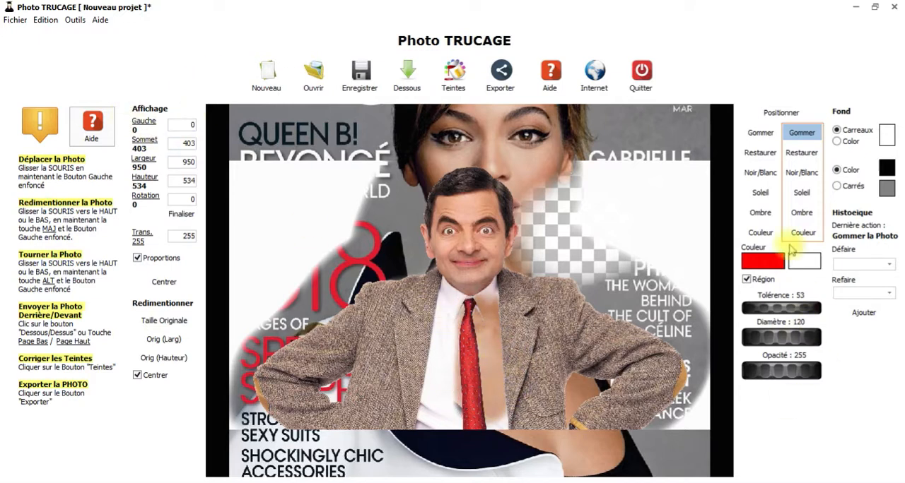
click(802, 153)
mouse_move(486, 310)
mouse_down()
mouse_move(482, 417)
mouse_move(490, 300)
mouse_up()
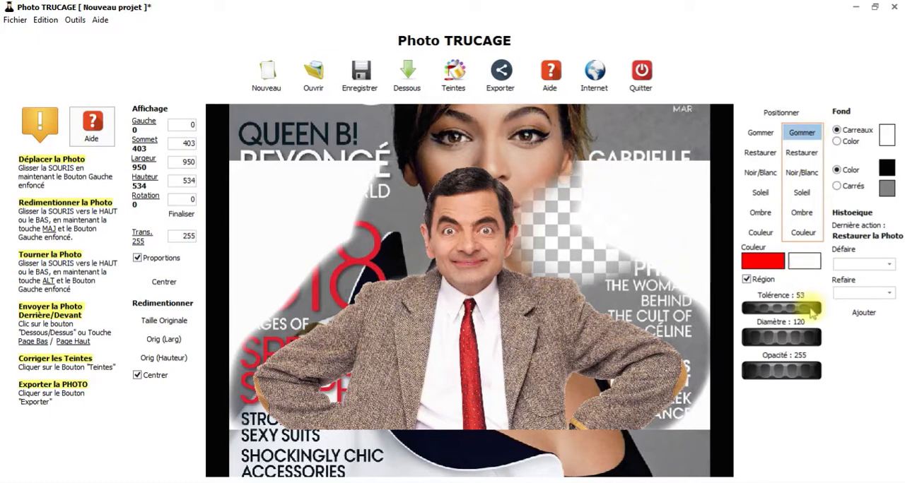
- Erase the remaining white background on both sides of the man out to the photo's edges
mouse_move(602, 236)
mouse_down()
mouse_move(579, 173)
mouse_move(685, 180)
mouse_move(628, 225)
mouse_move(659, 270)
mouse_move(699, 198)
mouse_move(695, 217)
mouse_move(699, 172)
mouse_move(715, 371)
mouse_move(684, 422)
mouse_up()
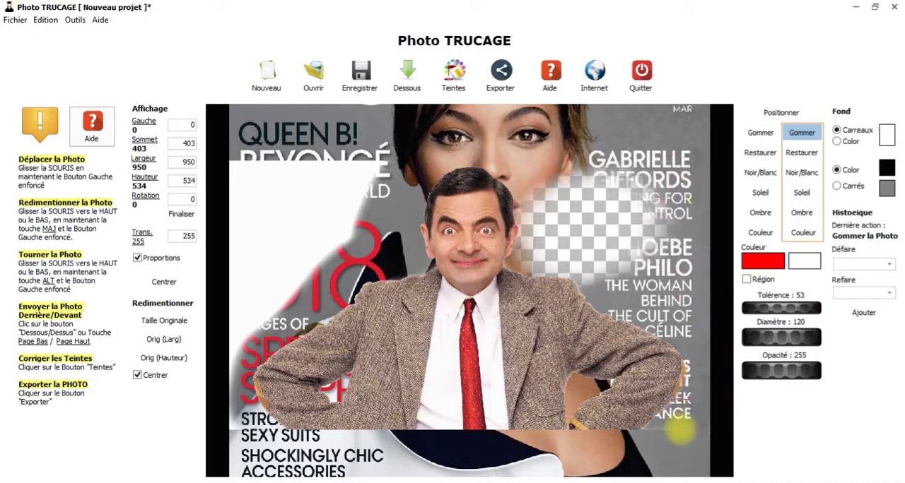
mouse_move(251, 245)
mouse_down()
mouse_move(222, 356)
mouse_move(235, 325)
mouse_move(357, 198)
mouse_move(379, 161)
mouse_move(247, 137)
mouse_move(223, 200)
mouse_move(298, 192)
mouse_move(325, 161)
mouse_move(223, 178)
mouse_move(285, 169)
mouse_up()
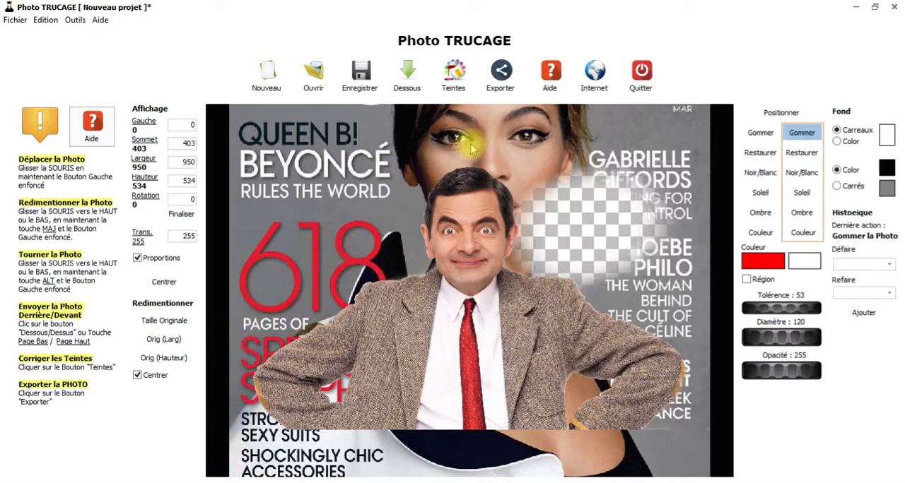
- Move the cut-out photo to about left -13, top 405 and examine the cut edges around the man's hair
click(781, 113)
mouse_move(461, 275)
mouse_down()
mouse_move(401, 268)
mouse_move(470, 274)
mouse_up()
scroll(492, 265, up, 5)
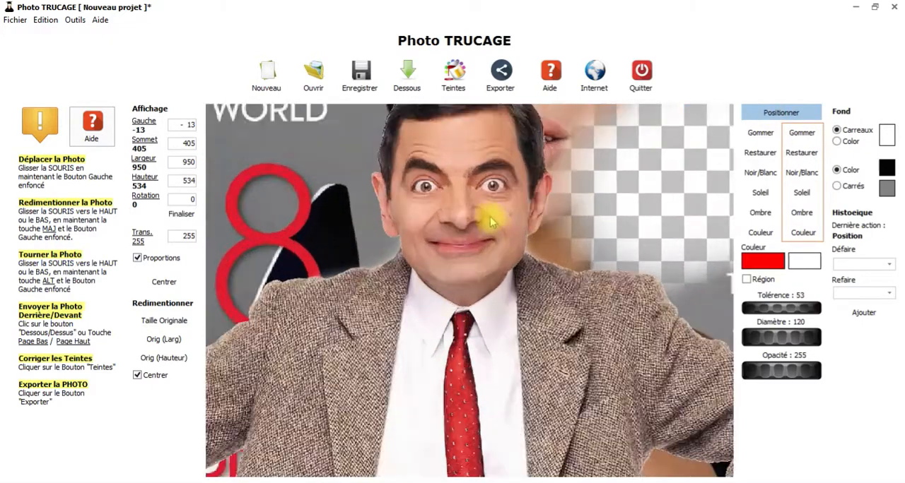
drag(457, 171, 488, 388)
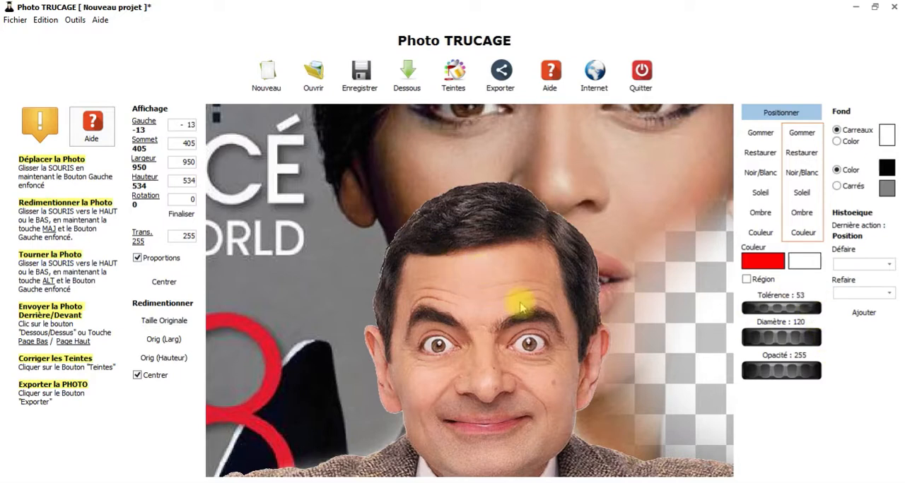
scroll(498, 331, down, 2)
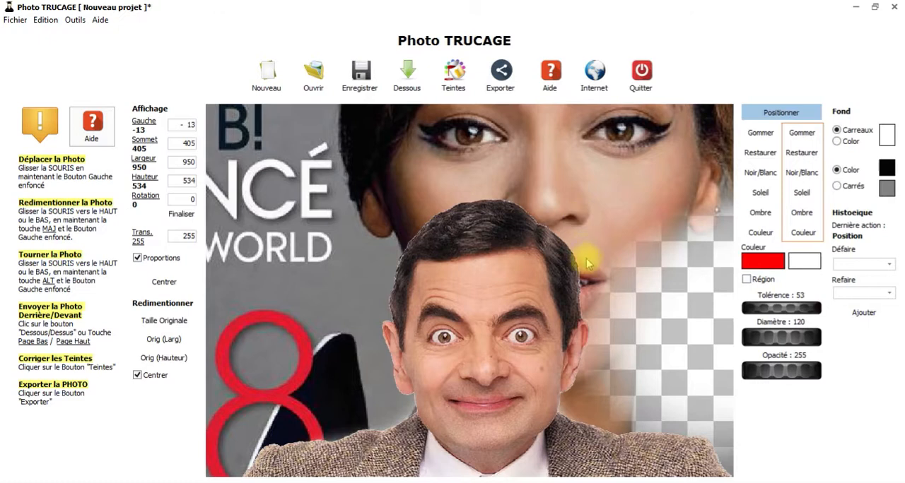
scroll(561, 216, up, 4)
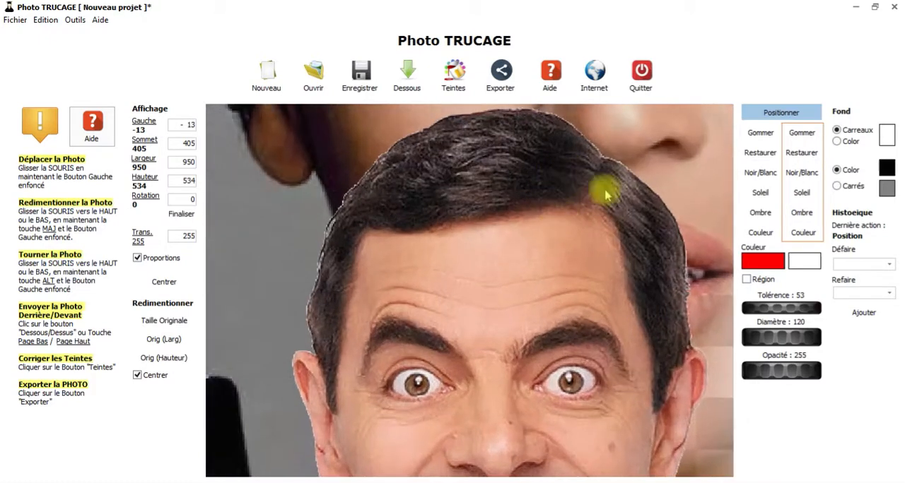
drag(620, 196, 586, 259)
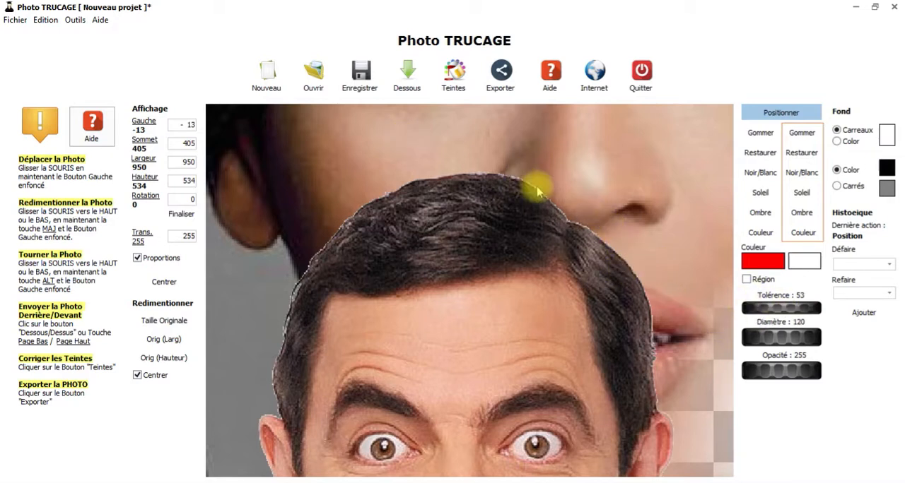
- Reposition the cut-out man over the cover at about left -45, top 398
scroll(567, 223, down, 4)
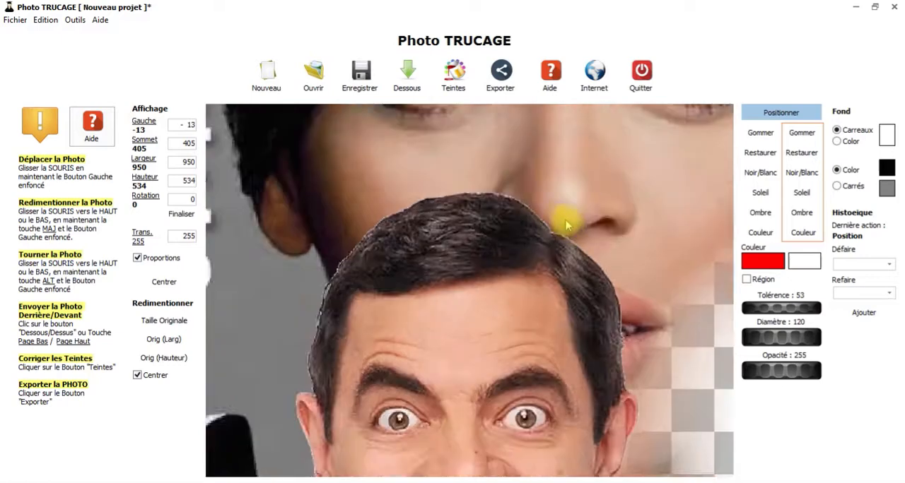
scroll(460, 239, down, 2)
scroll(439, 272, down, 2)
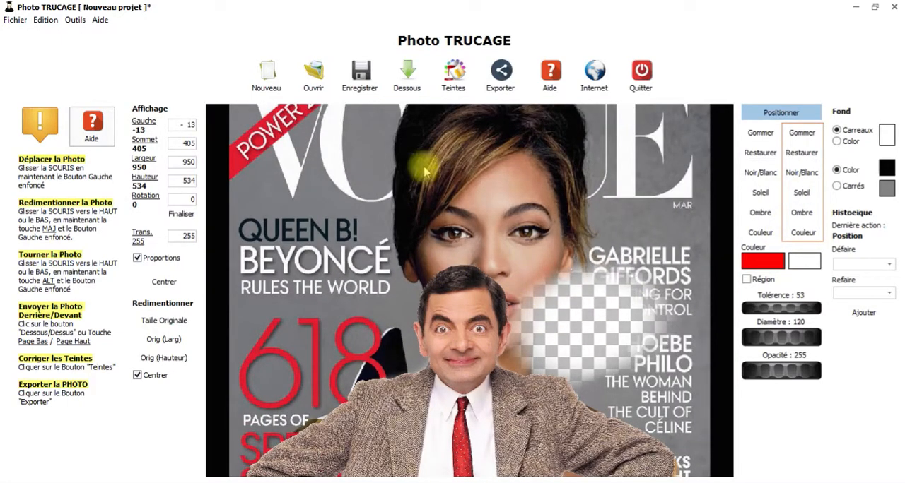
drag(490, 339, 470, 322)
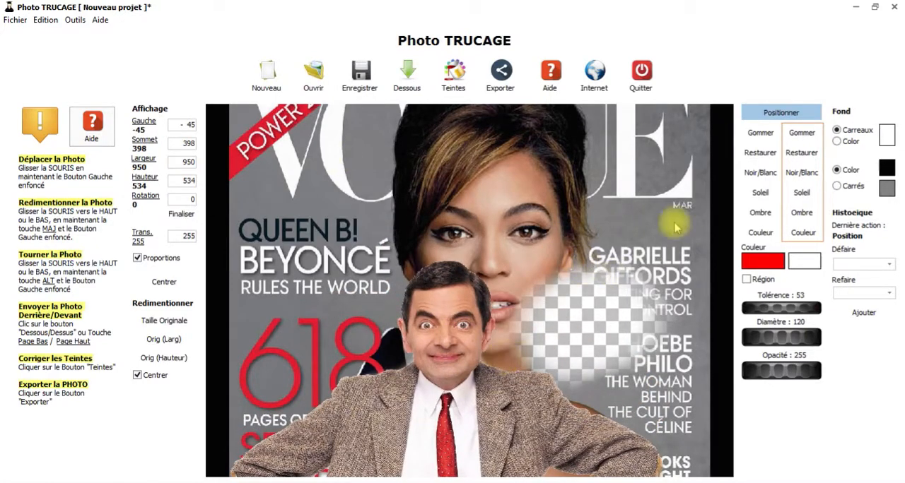
- Erase the whole magazine cover model behind the man with a 201 diameter eraser
click(761, 134)
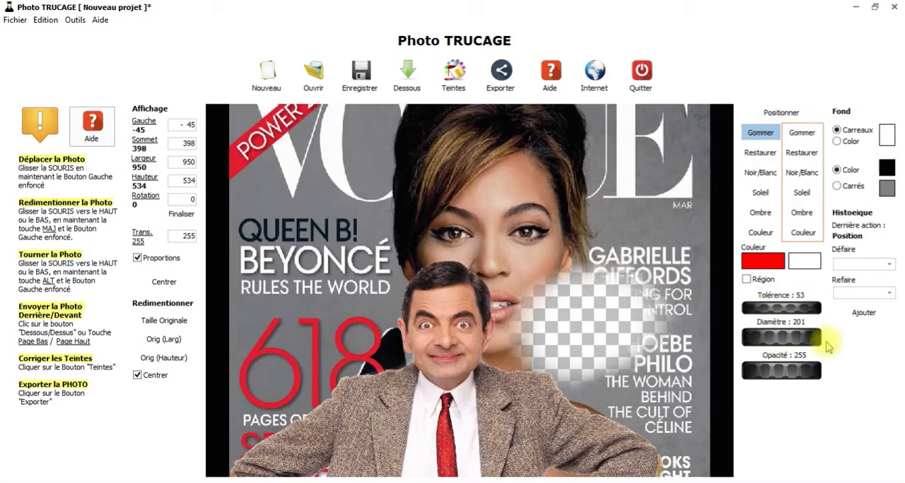
mouse_move(551, 205)
mouse_down()
mouse_move(243, 192)
mouse_move(282, 296)
mouse_move(638, 170)
mouse_move(627, 115)
mouse_move(170, 294)
mouse_move(567, 367)
mouse_move(708, 296)
mouse_move(592, 436)
mouse_up()
scroll(595, 428, up, 1)
scroll(606, 356, down, 3)
mouse_move(578, 218)
mouse_down()
mouse_move(590, 363)
mouse_move(495, 456)
mouse_move(323, 407)
mouse_move(302, 436)
mouse_move(443, 449)
mouse_move(503, 392)
mouse_move(440, 476)
mouse_move(622, 448)
mouse_up()
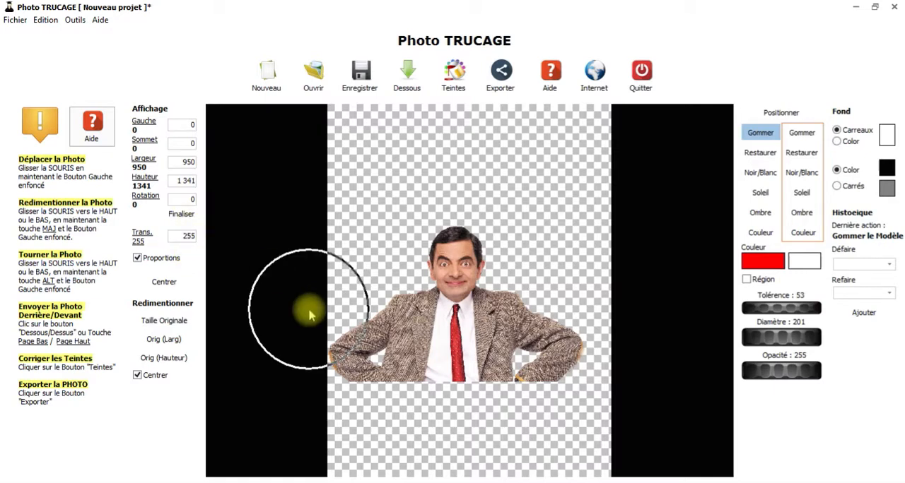
- Restore the erased magazine cover model and set its transparency value to 0
click(760, 153)
mouse_move(577, 166)
mouse_down()
mouse_move(563, 224)
mouse_move(578, 229)
mouse_move(574, 350)
mouse_move(573, 395)
mouse_up()
drag(188, 238, 209, 4)
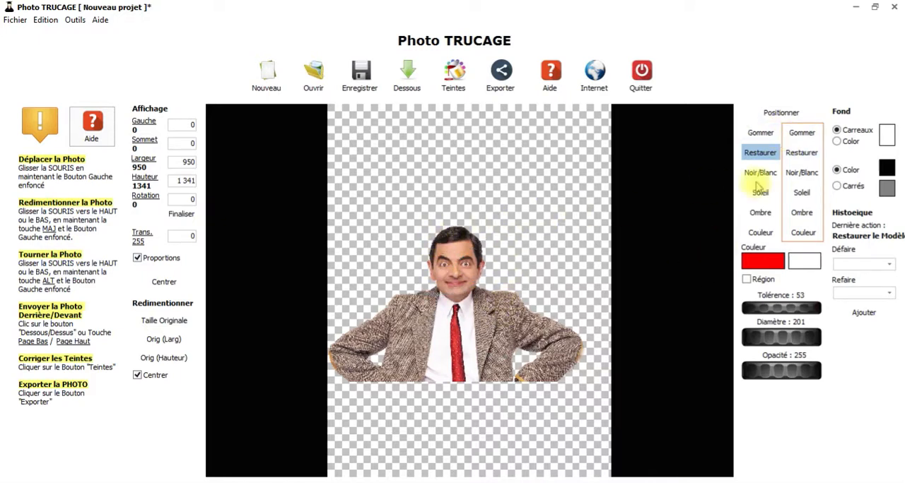
- Move the cut-out man to about left 16, top 402 on the transparent background
click(768, 116)
drag(381, 326, 472, 341)
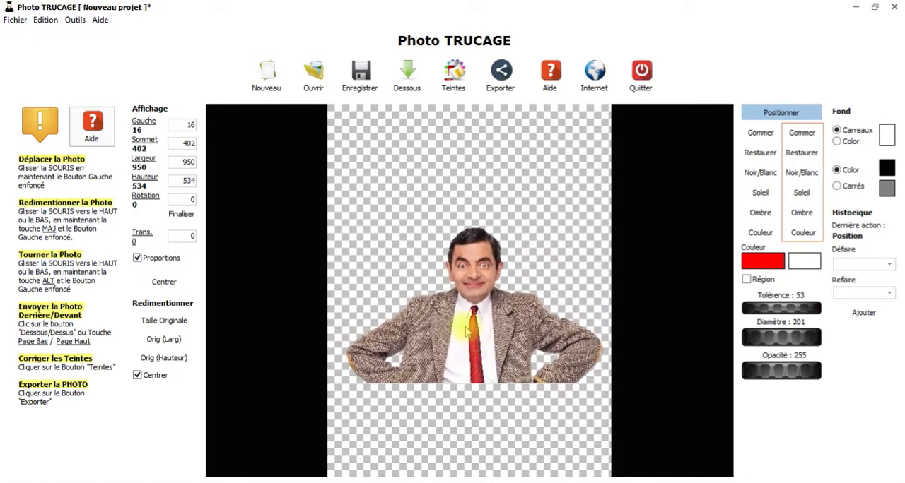
- Export the photo alone as the PNG image 01.png in the Photos folder and close the image viewer
click(17, 20)
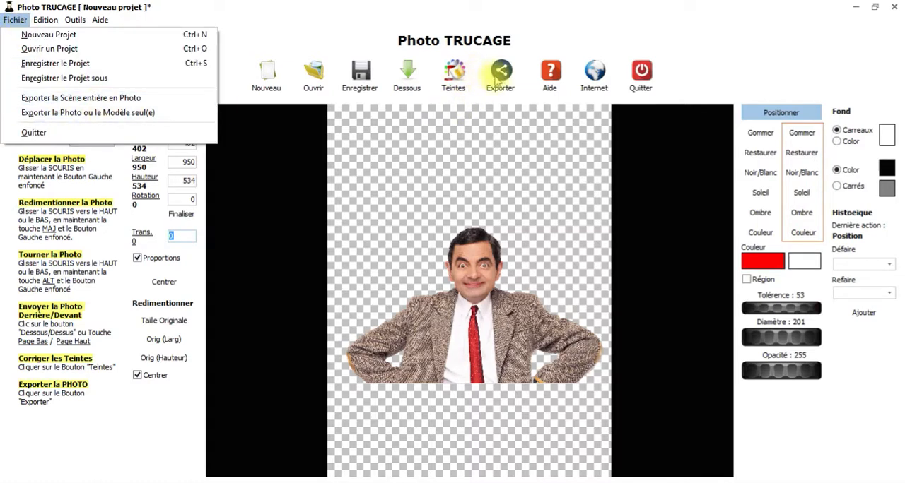
click(101, 119)
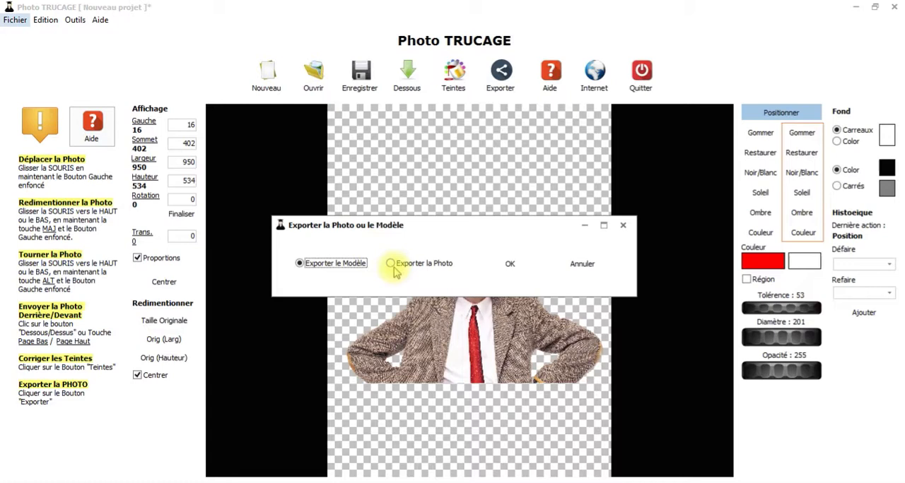
click(509, 263)
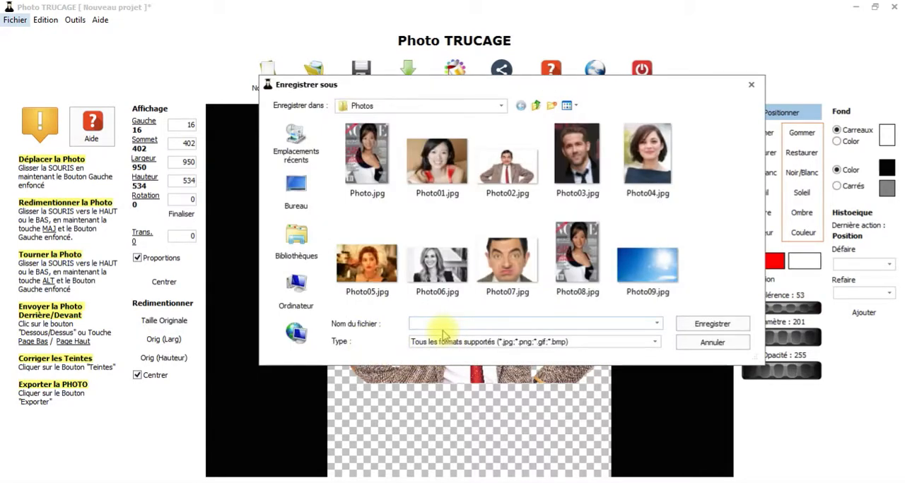
click(650, 343)
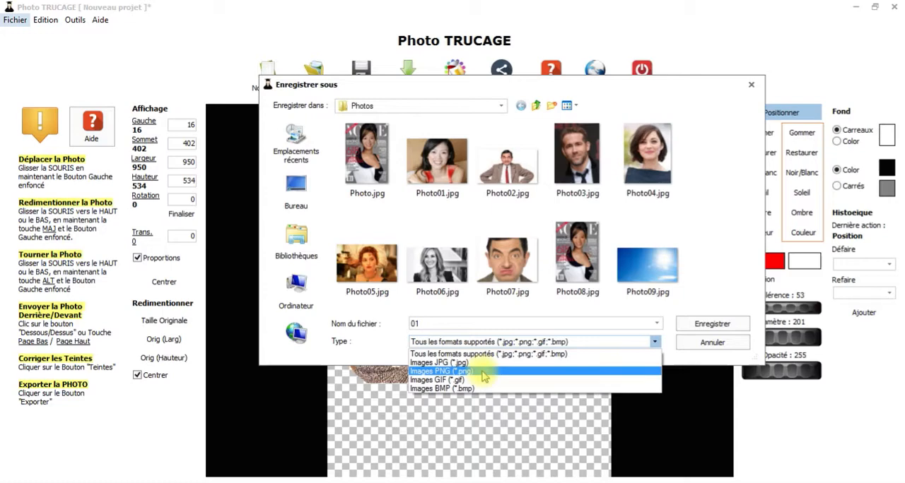
click(485, 371)
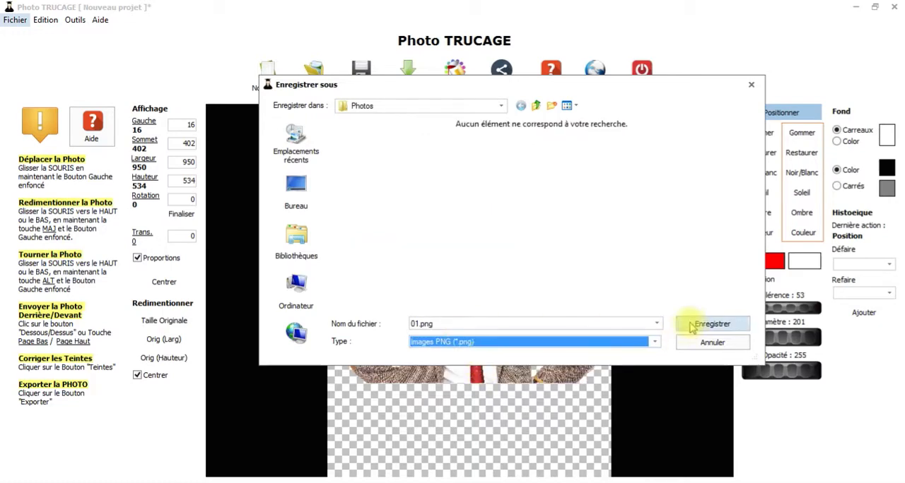
click(717, 323)
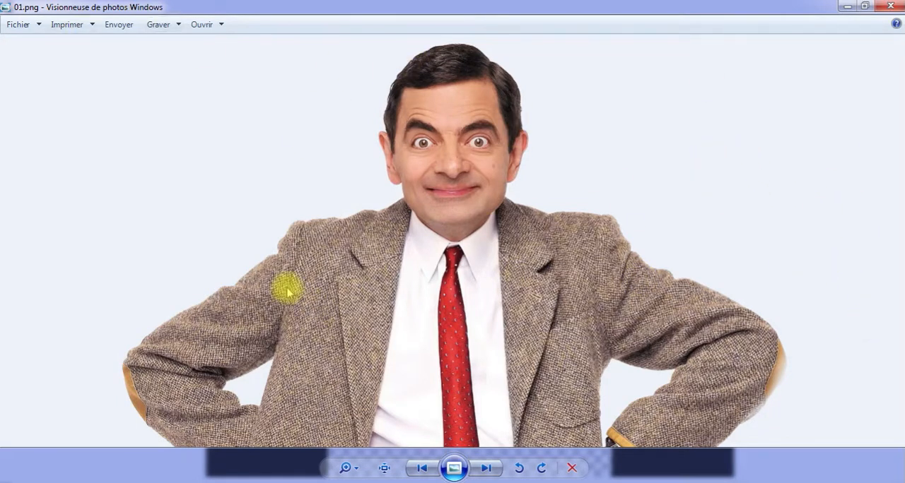
click(890, 5)
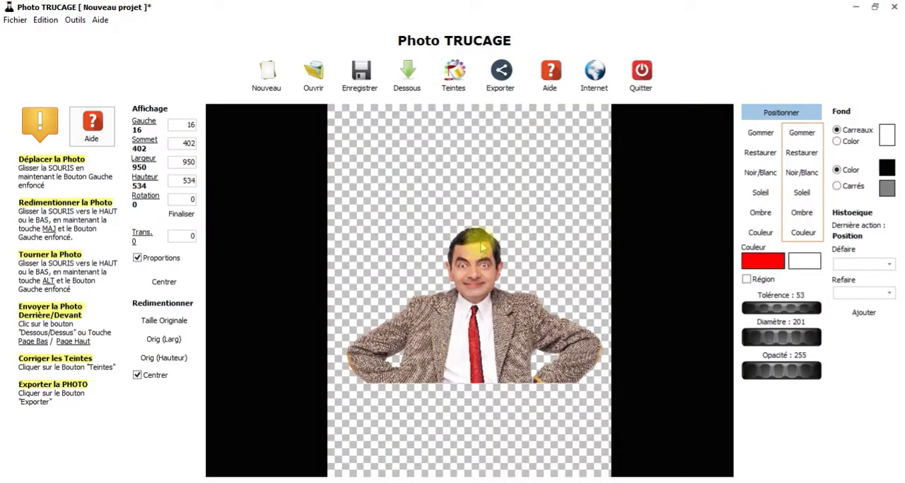